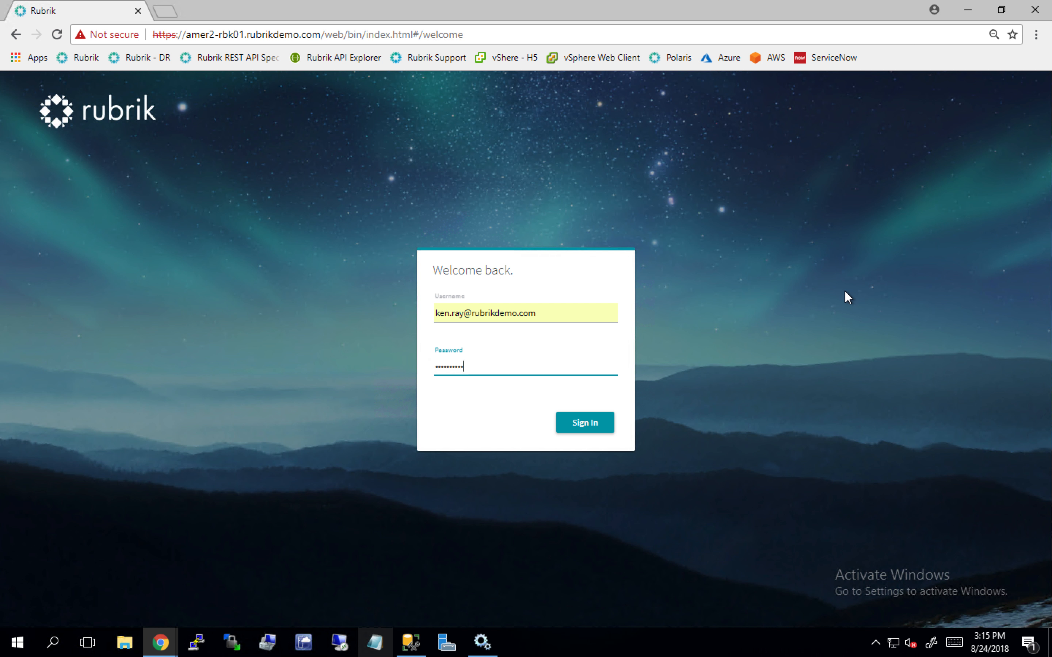
- Sign in with the credentials already filled in
click(609, 430)
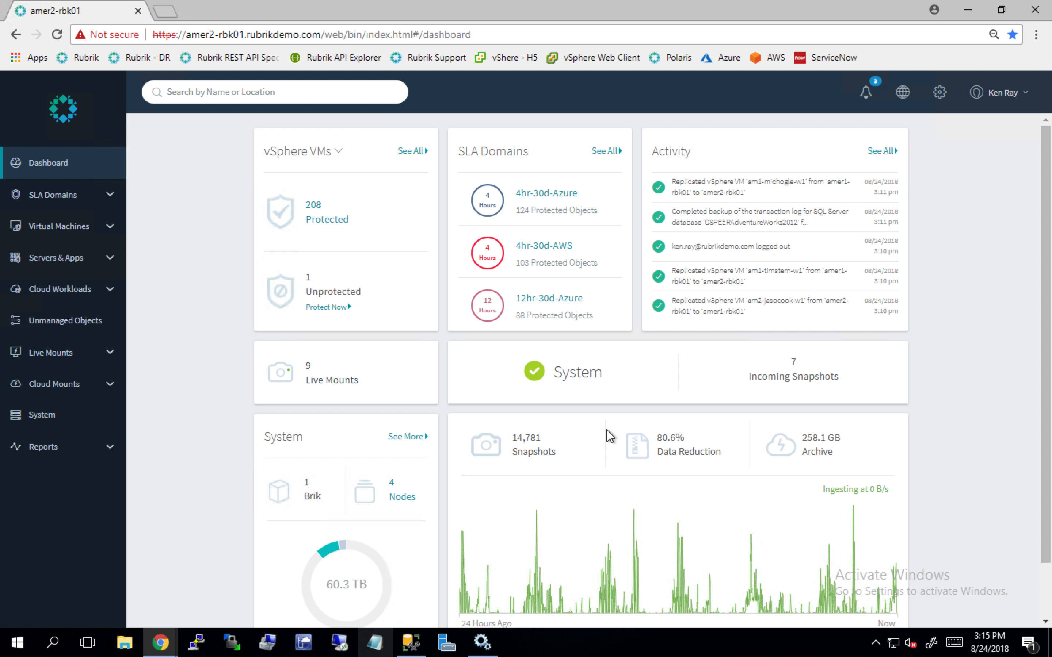
- Open the vCenter Servers configuration, examine the blank form for adding a vCenter, and dismiss it without adding one
click(940, 104)
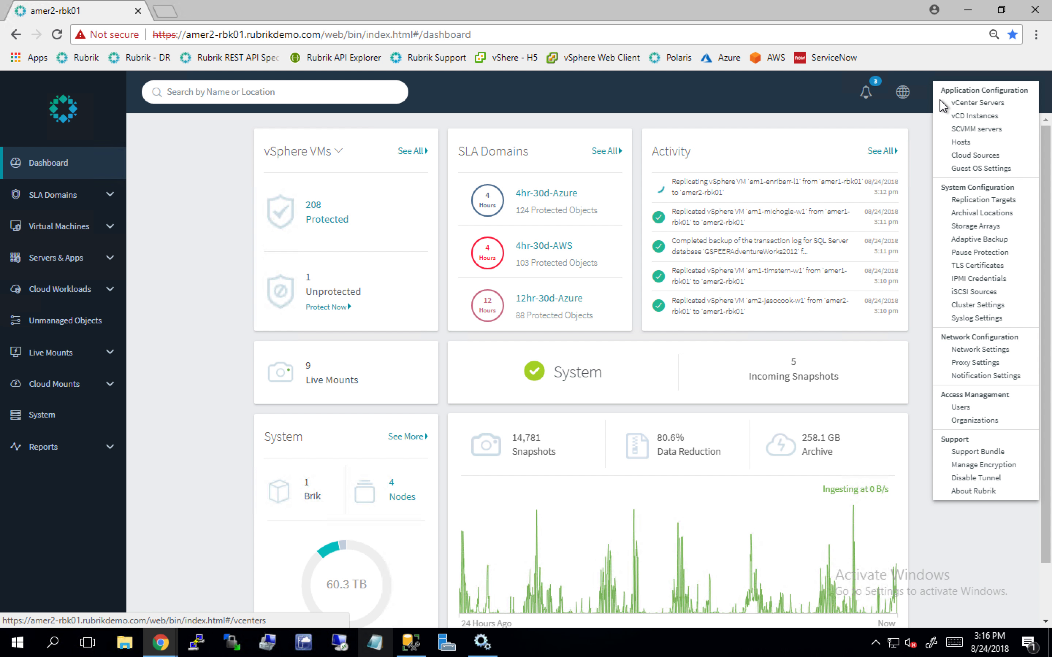
click(966, 107)
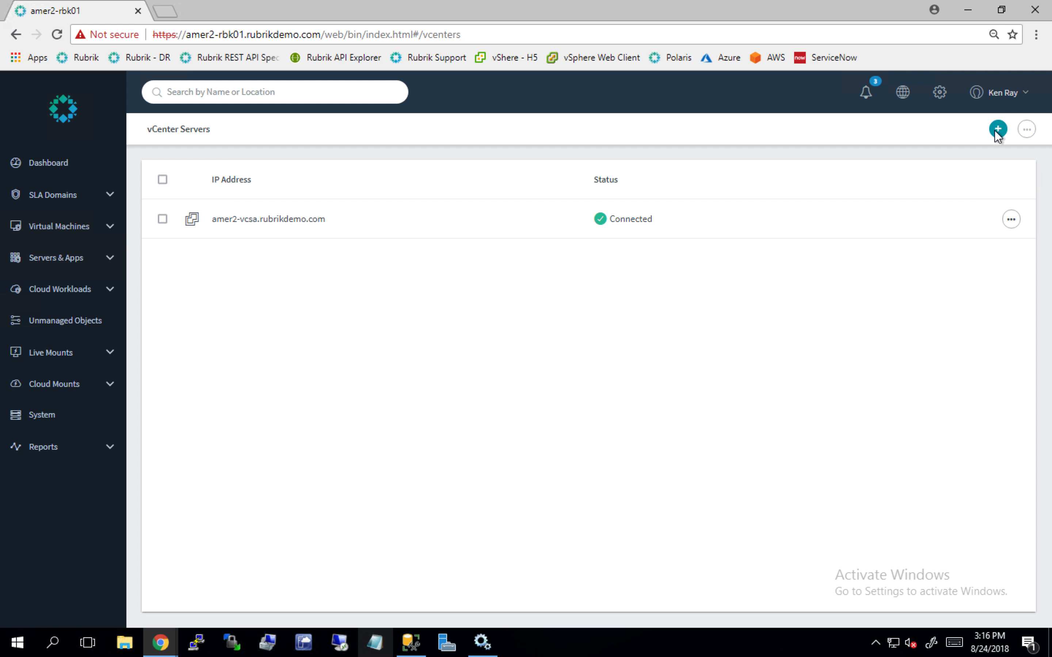
click(996, 130)
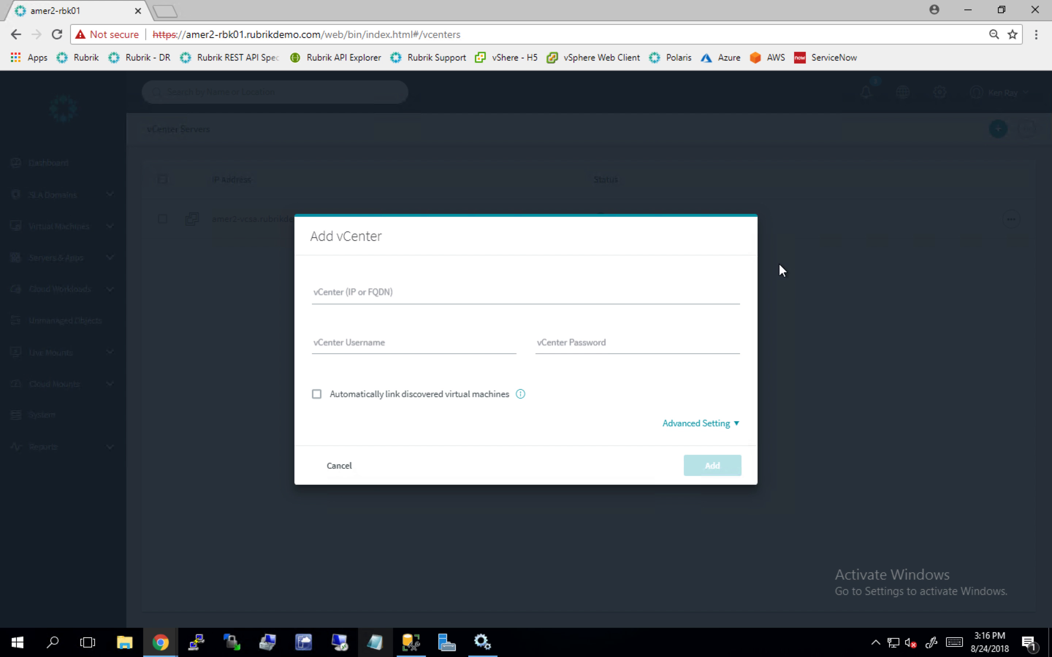
click(338, 466)
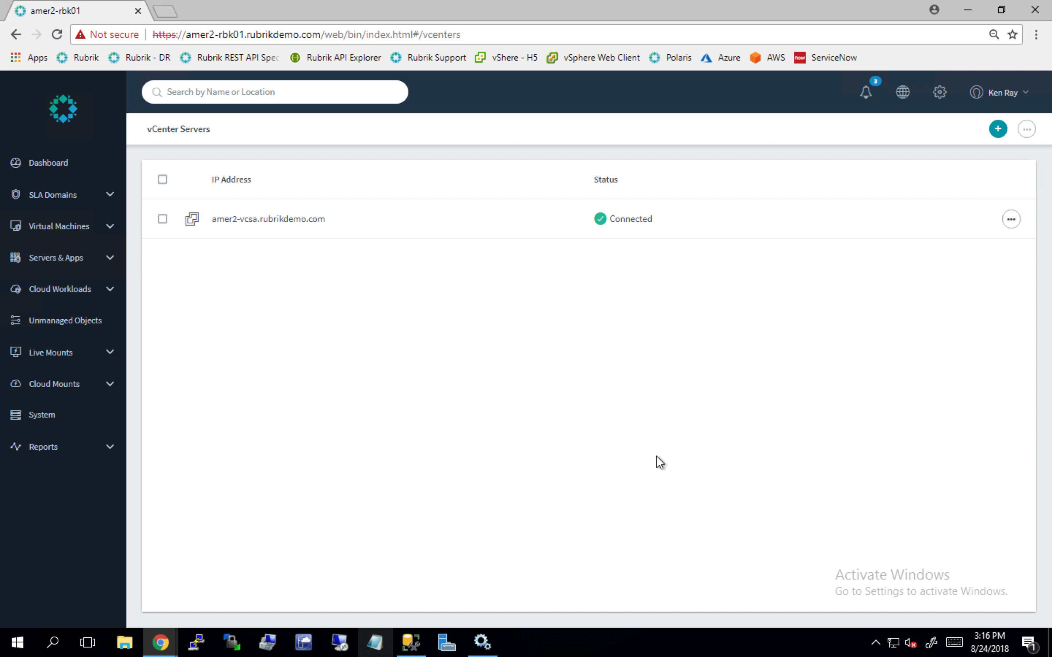
- Start a new local SLA domain and name it Gold
click(111, 201)
click(70, 231)
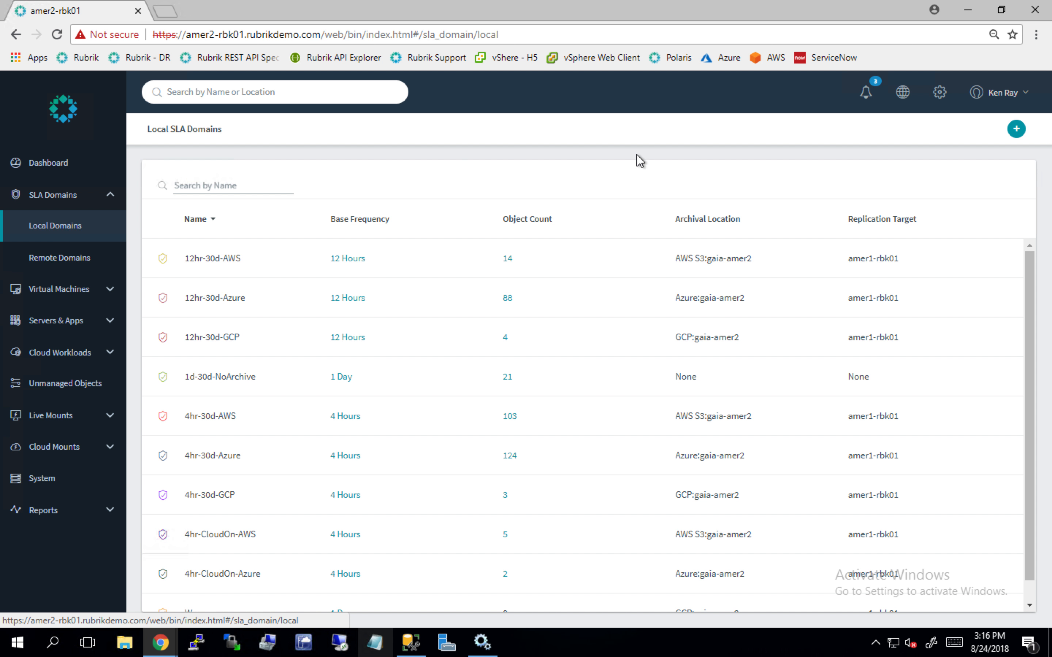
click(1016, 130)
click(381, 201)
text(Gold)
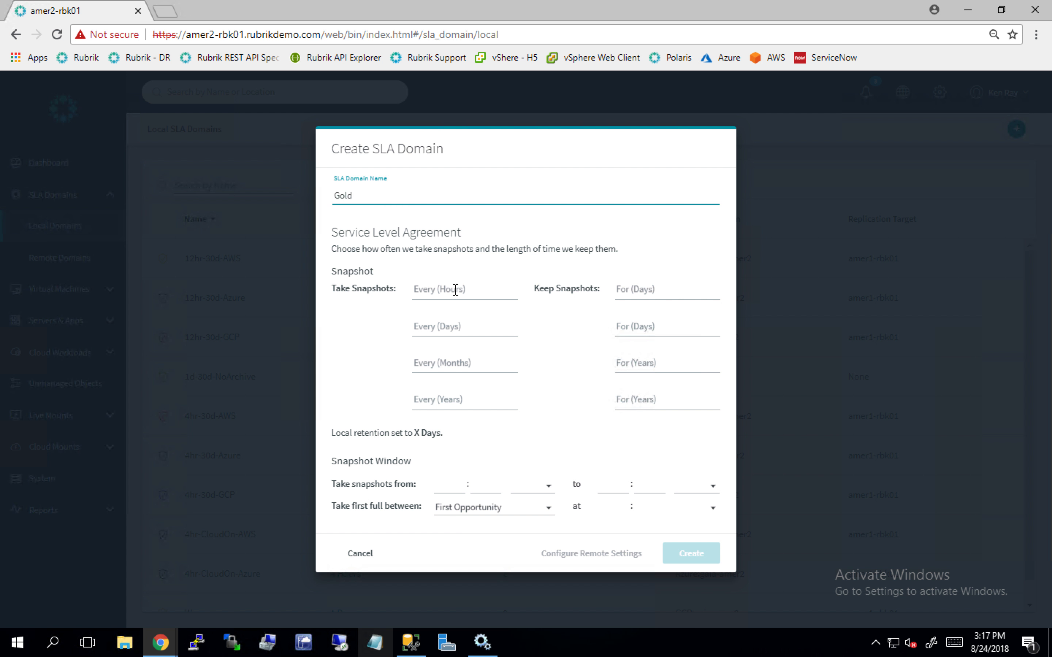
- Schedule snapshots every 4 hours kept for 3 days and every 1 day kept for 31 days
click(455, 290)
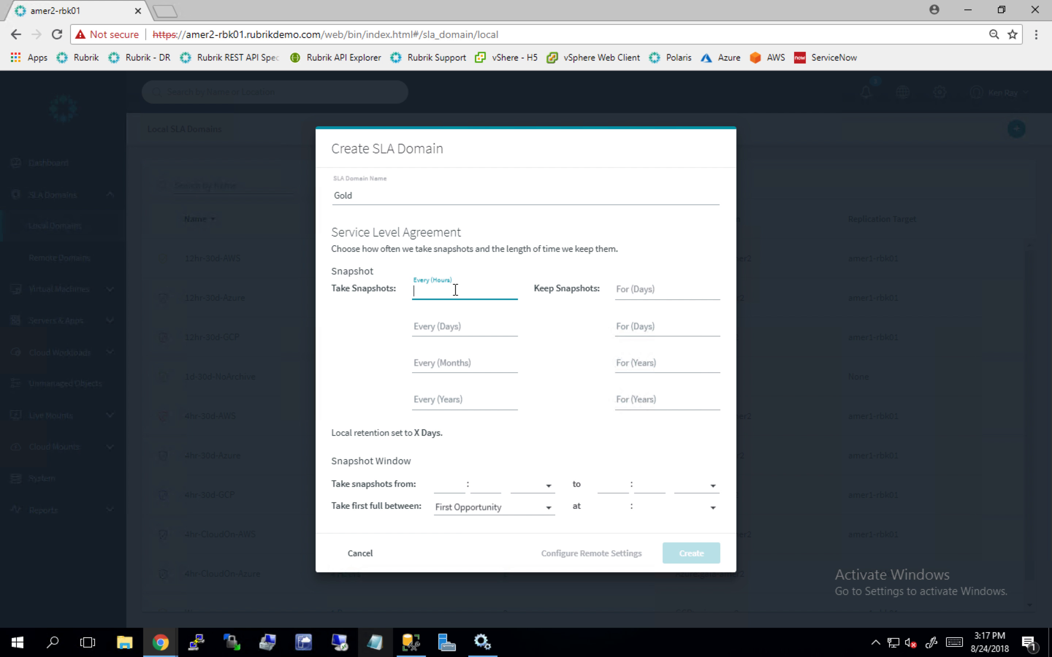
text(4)
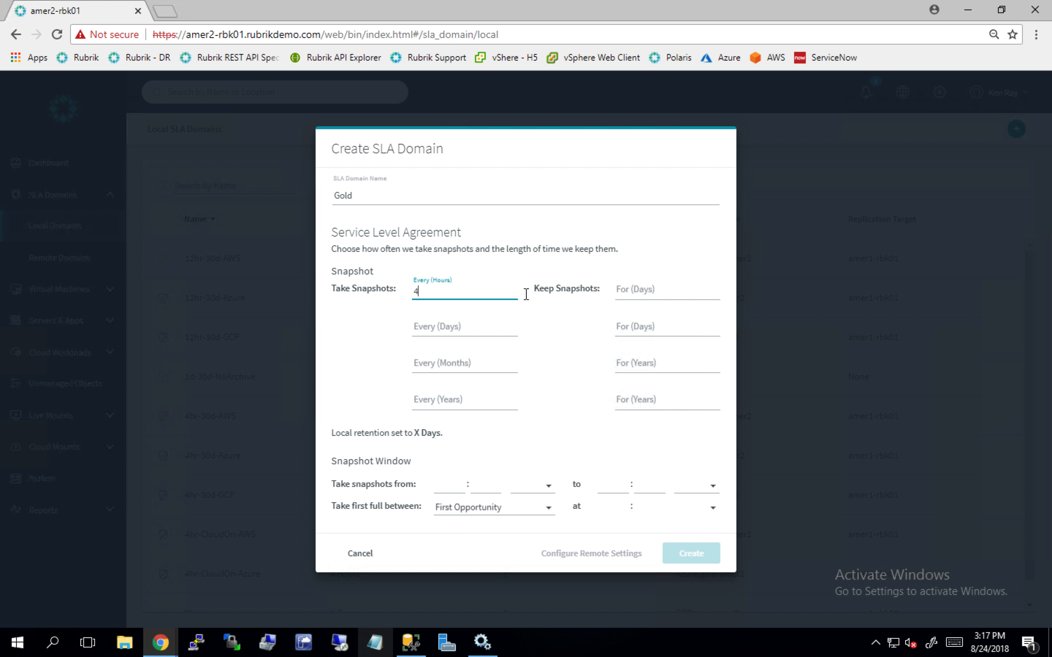
click(651, 294)
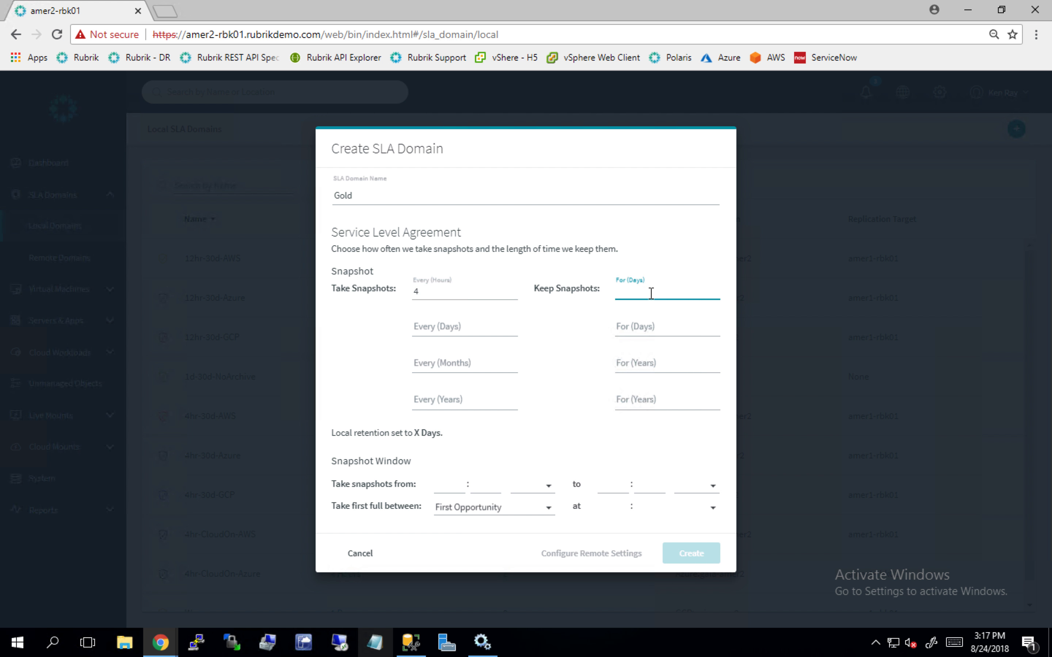
text(3)
click(457, 326)
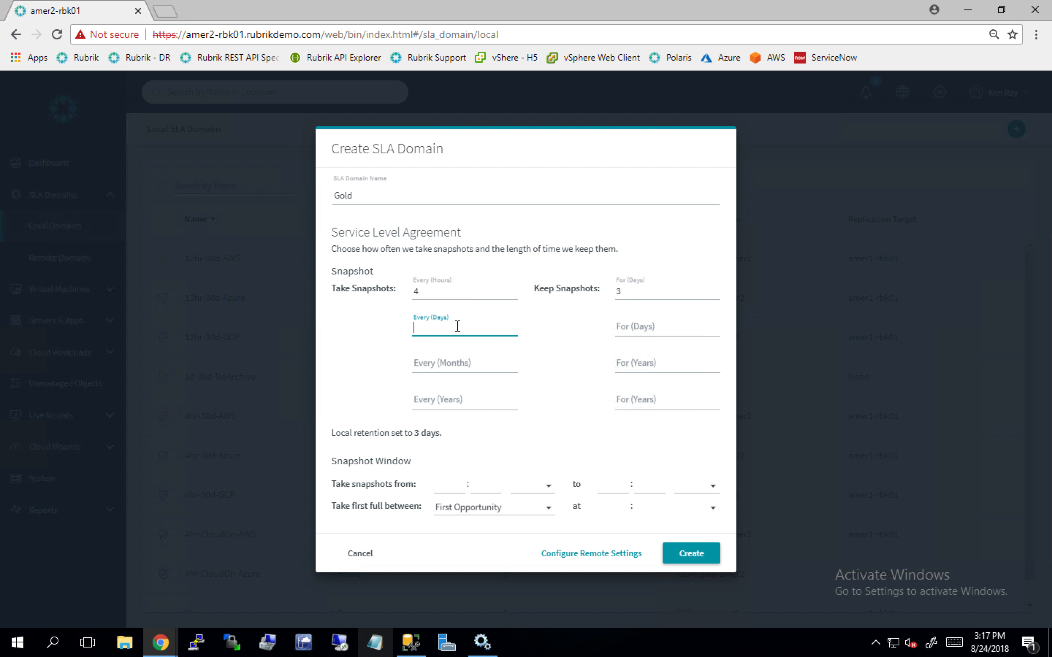
text(1)
click(635, 328)
text(31)
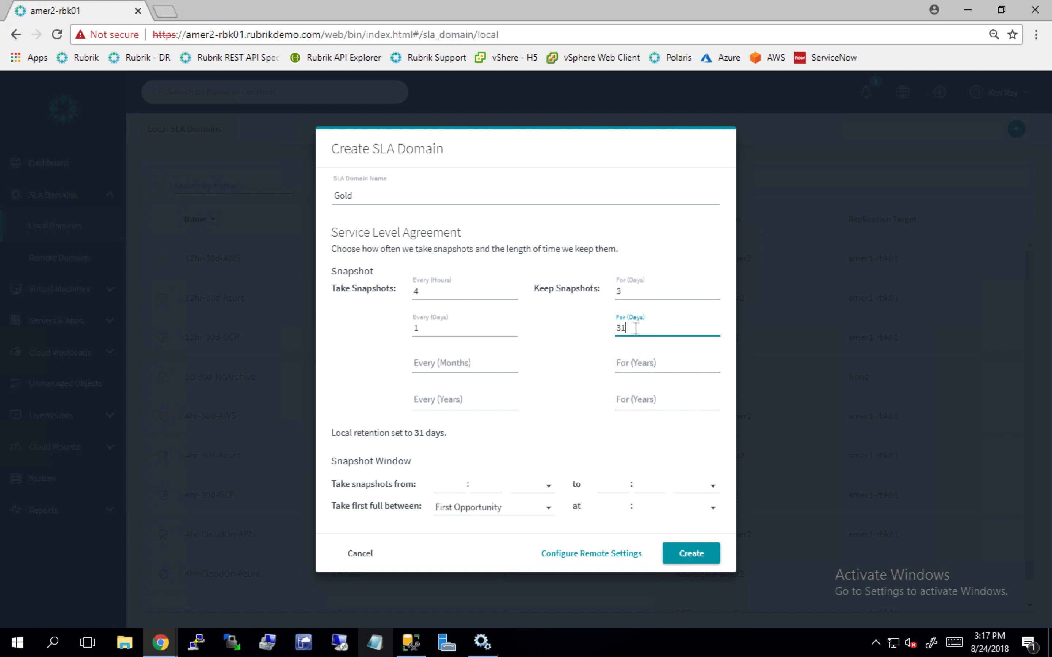
- Schedule snapshots every 1 month kept for 2 years and every 1 year kept for 7 years
click(467, 365)
text(1)
click(635, 365)
text(2)
click(467, 404)
text(1)
click(661, 404)
text(7)
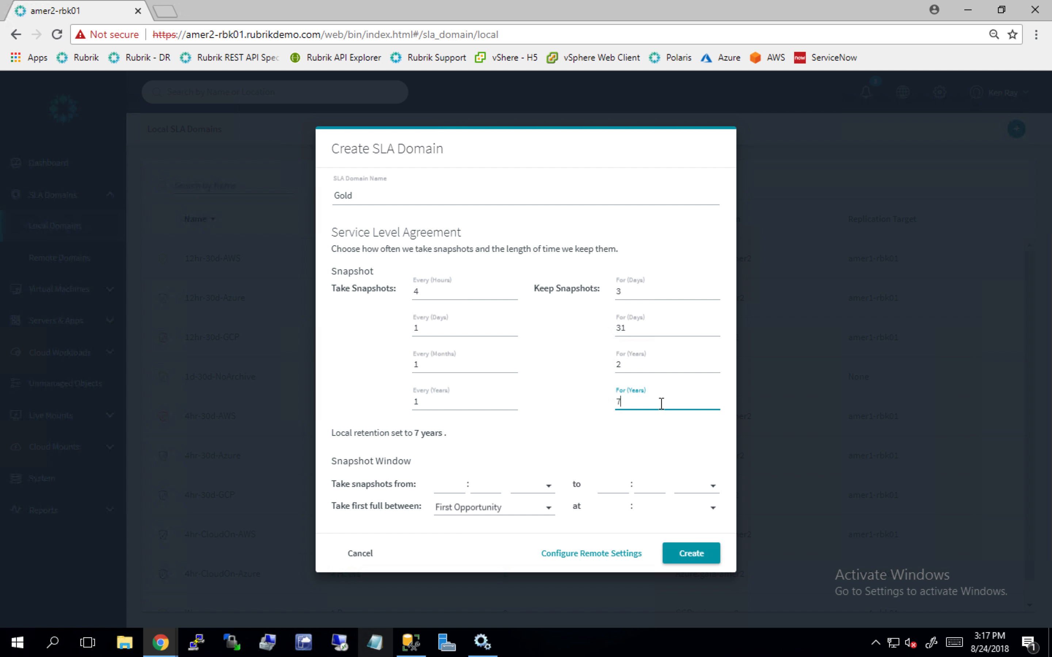
- In the remote storage configuration, enable archival with AWS S3:gaia-amer2 as the archival location
click(574, 557)
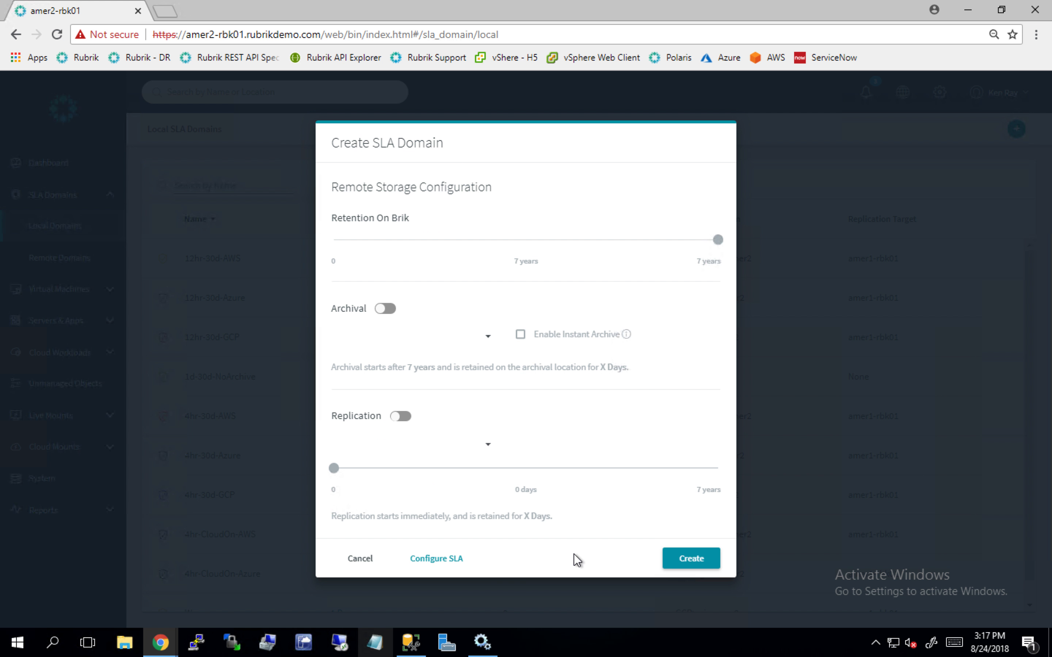
click(384, 309)
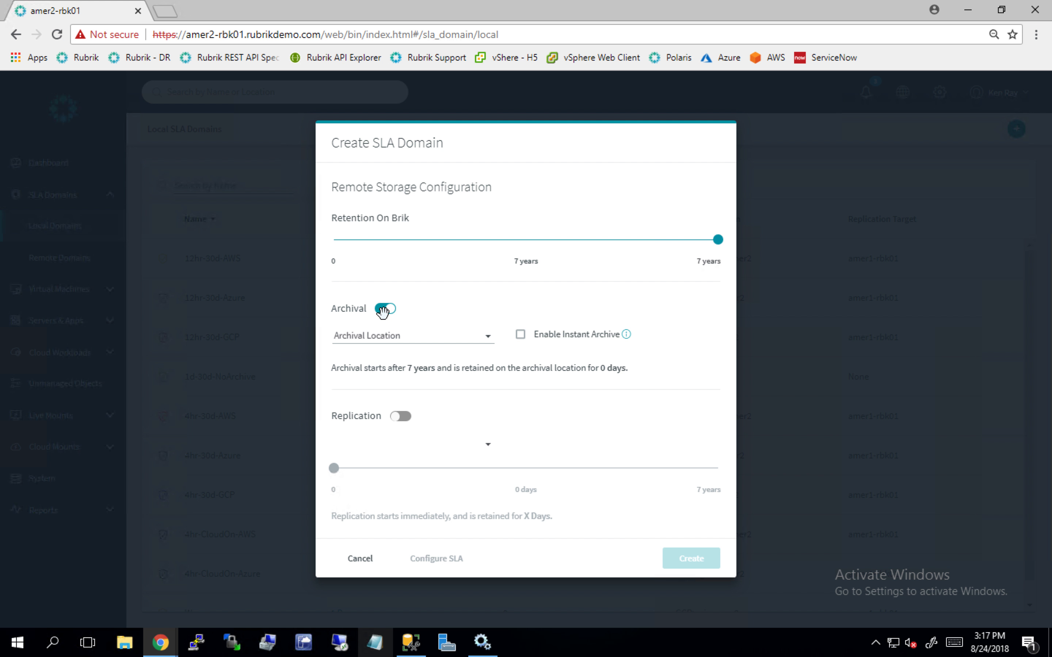
click(487, 343)
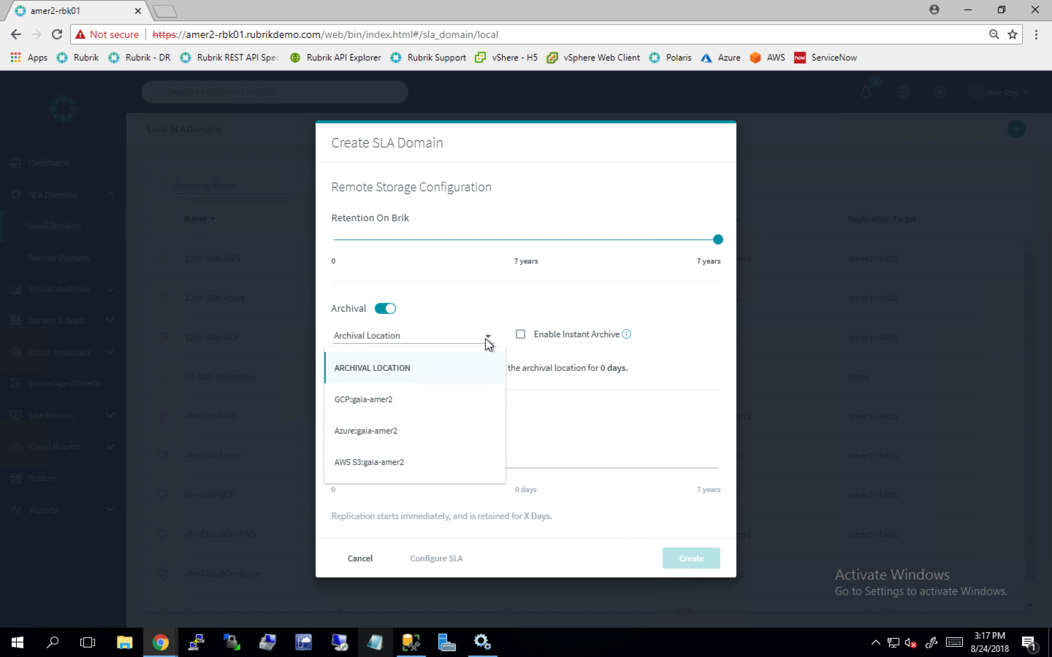
click(371, 464)
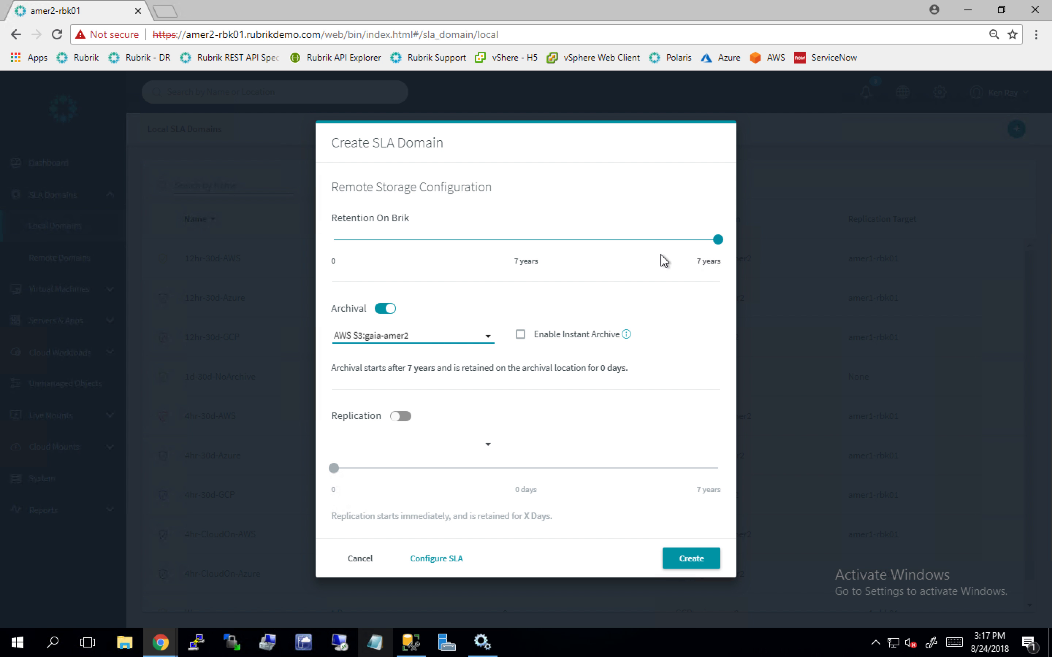
- Set the retention on the Brik to 30 days and enable Instant Archive
drag(719, 244, 340, 242)
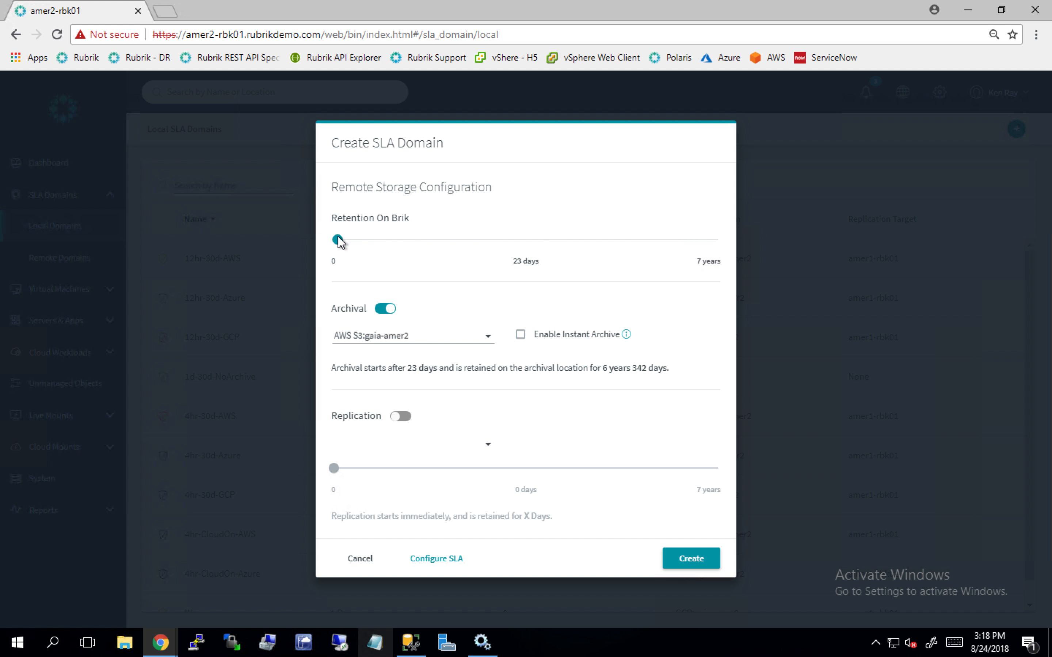
drag(339, 242, 341, 242)
click(520, 336)
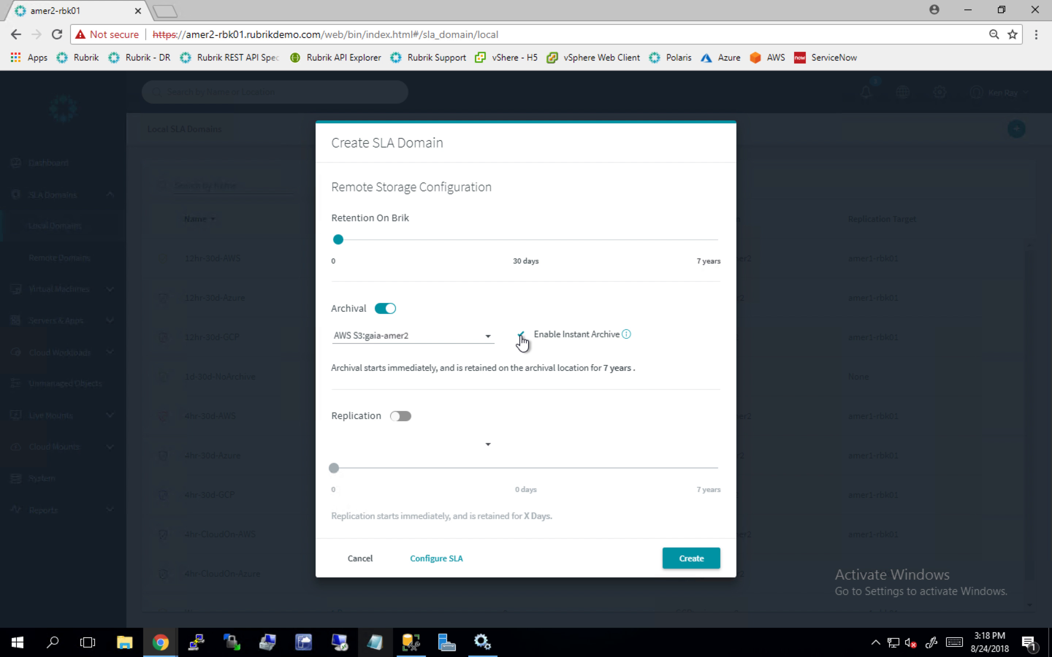
- Enable replication to amer1-rbk01 with 40 days of retention and create the Gold SLA domain
click(397, 415)
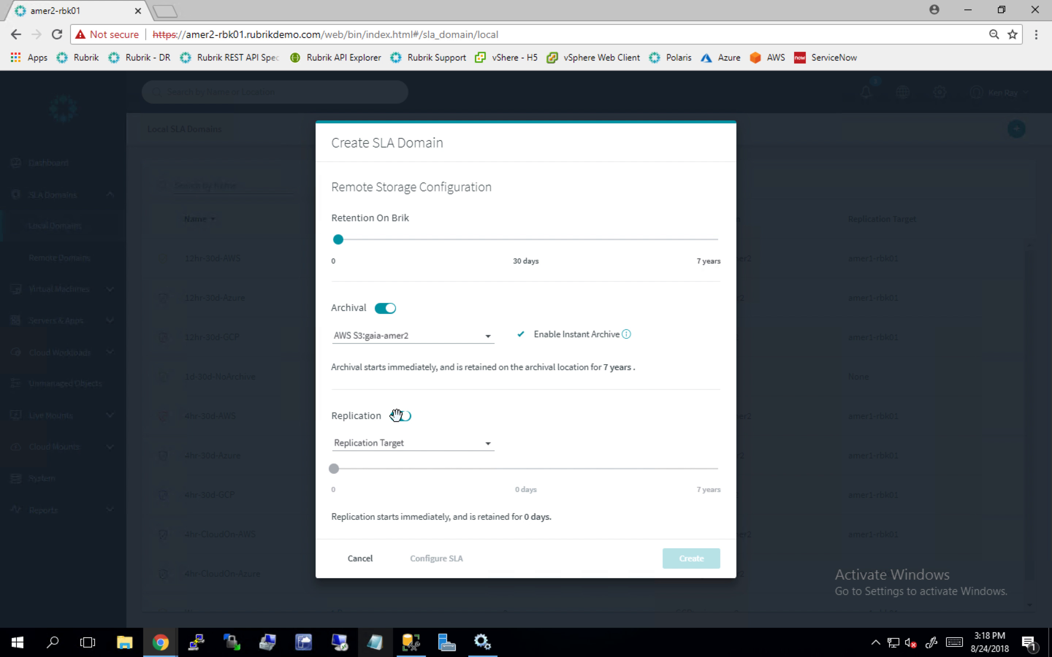
click(487, 442)
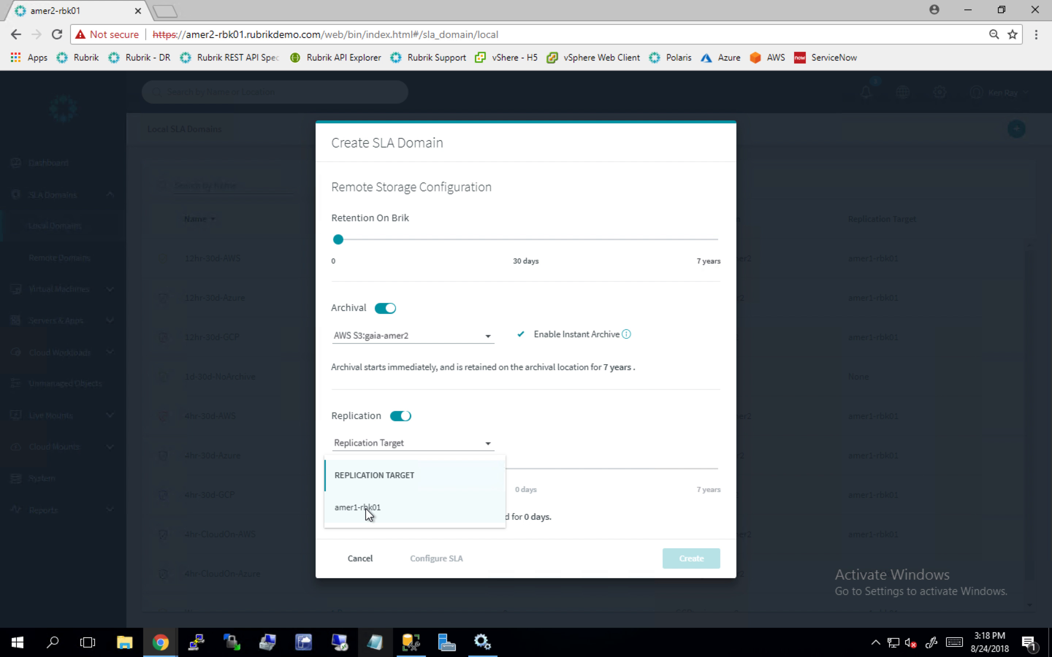
click(368, 515)
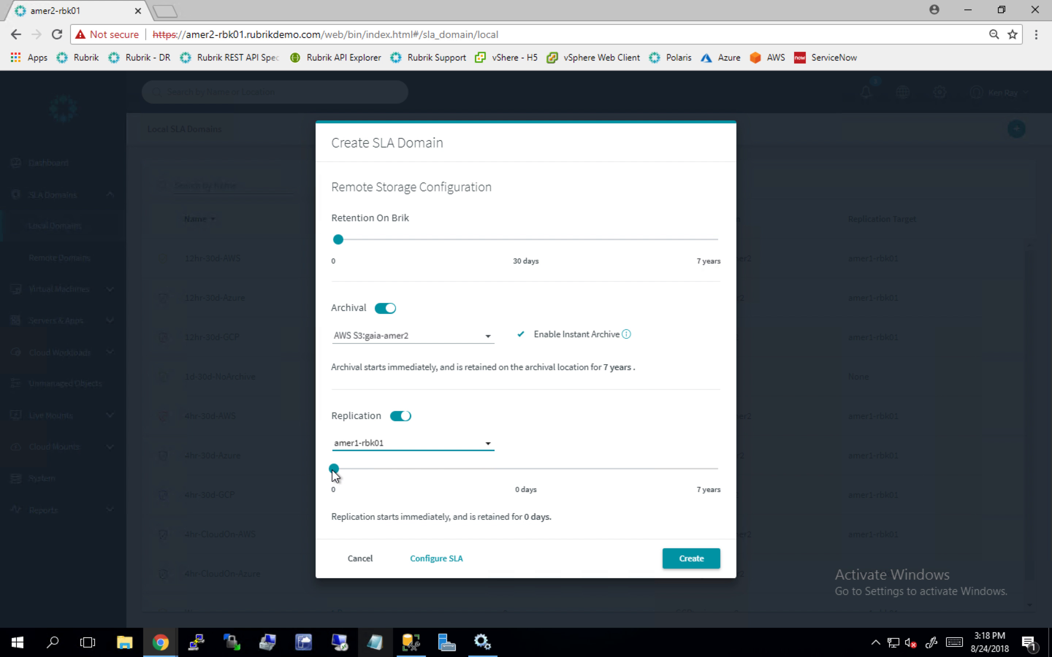
mouse_move(333, 471)
mouse_down()
mouse_move(350, 472)
mouse_move(340, 471)
mouse_up()
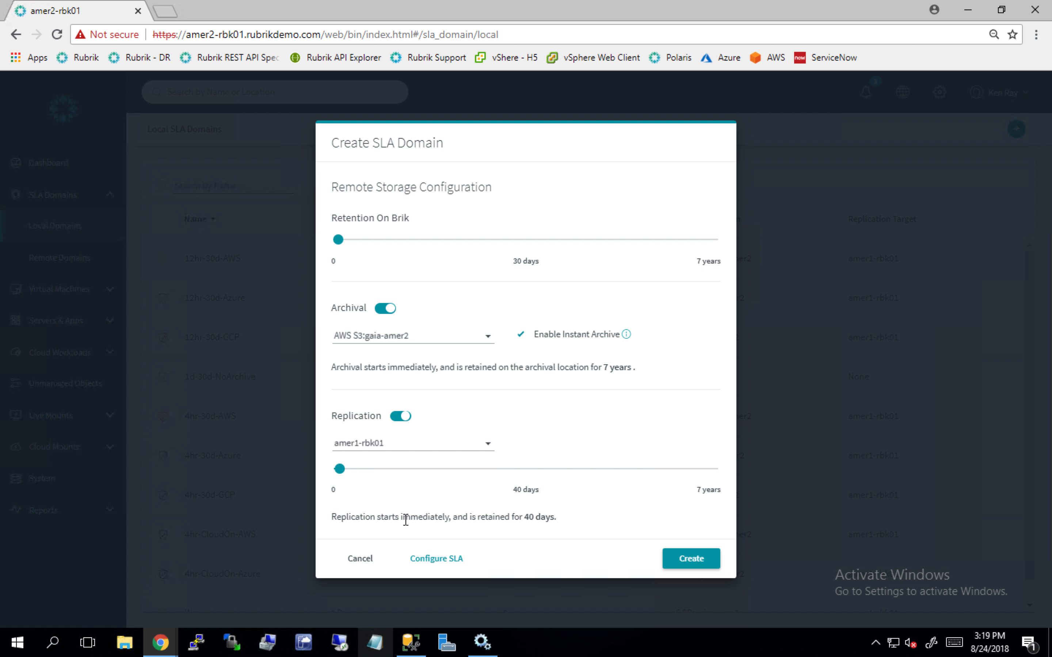
click(692, 565)
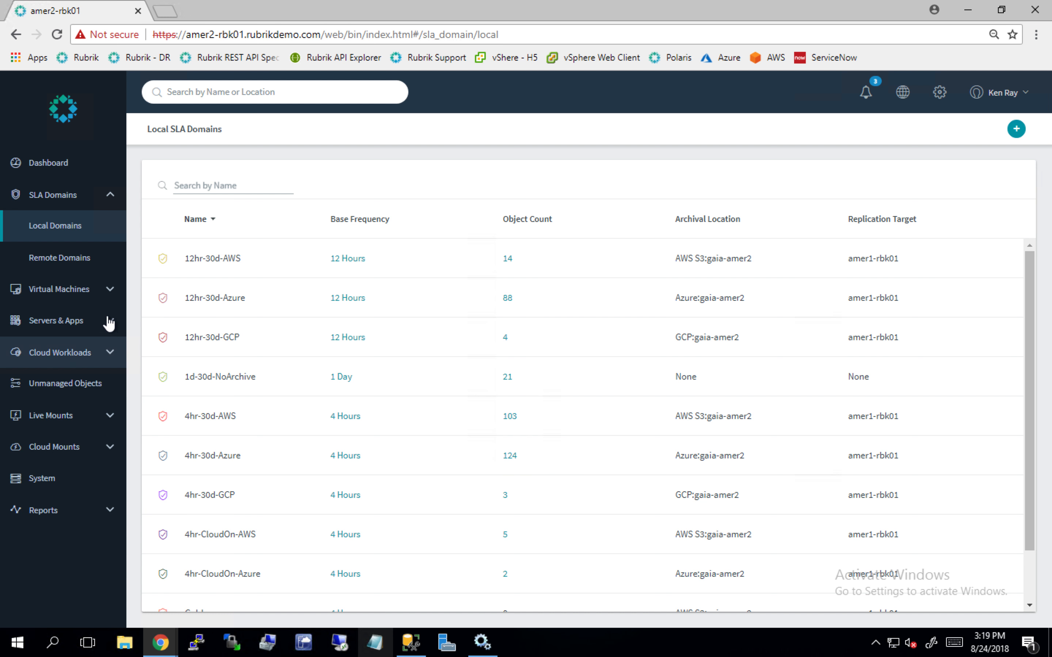
- Check the vSphere clusters and hosts view, return to the VM list and filter it by the signed-in account holder's name
click(112, 294)
click(54, 258)
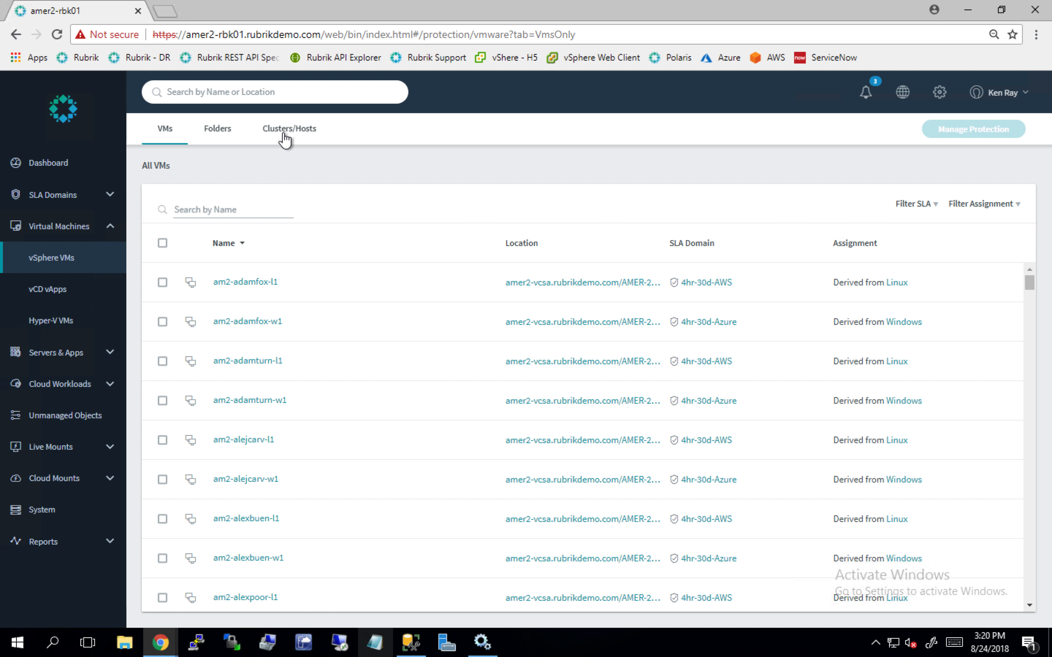
click(284, 132)
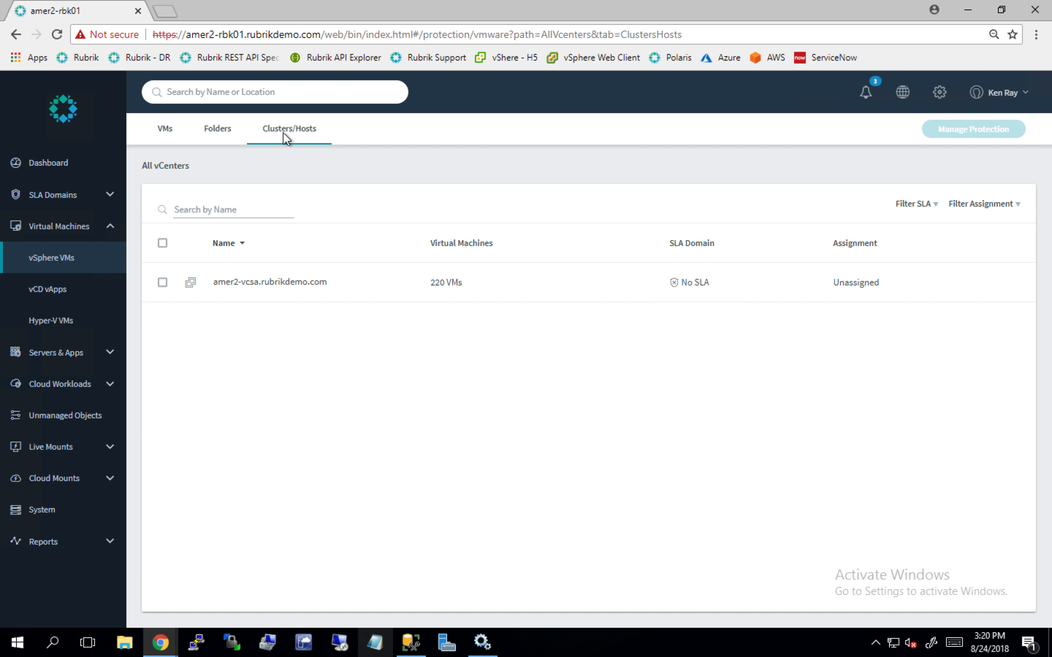
click(170, 130)
click(186, 210)
text(k)
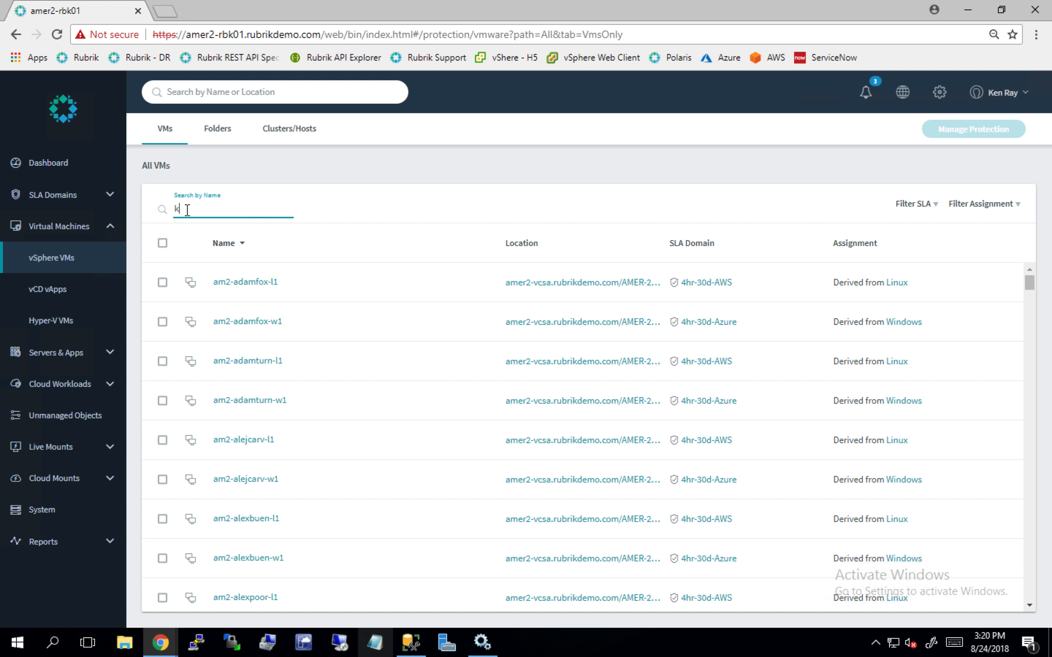
text(enray)
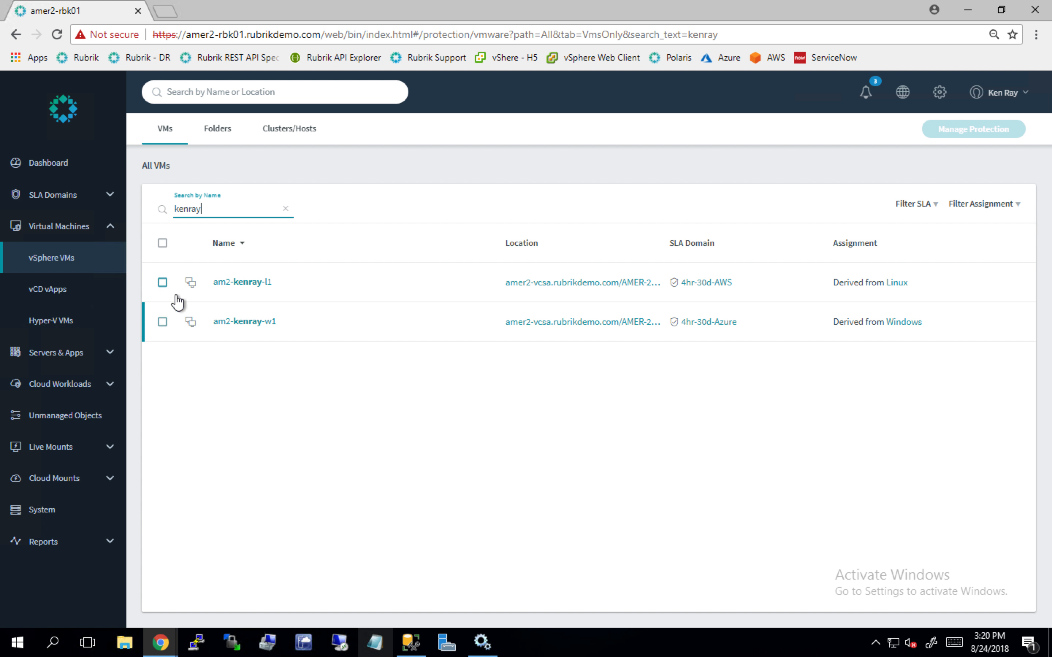
- Assign the Gold SLA domain to the filtered VM whose name ends in -l1
click(163, 283)
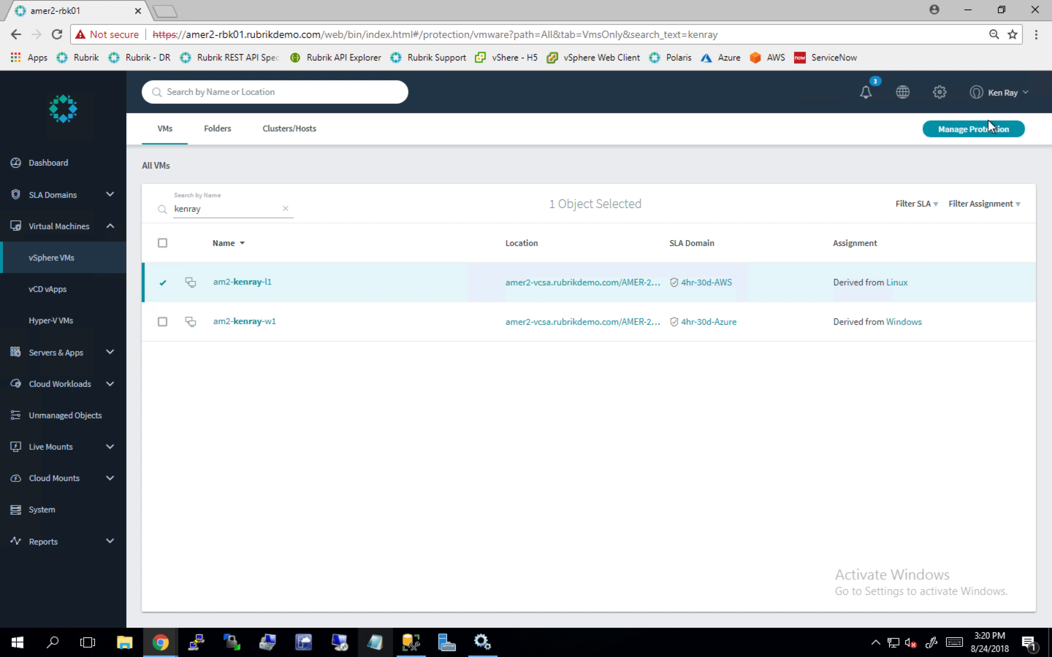
click(982, 133)
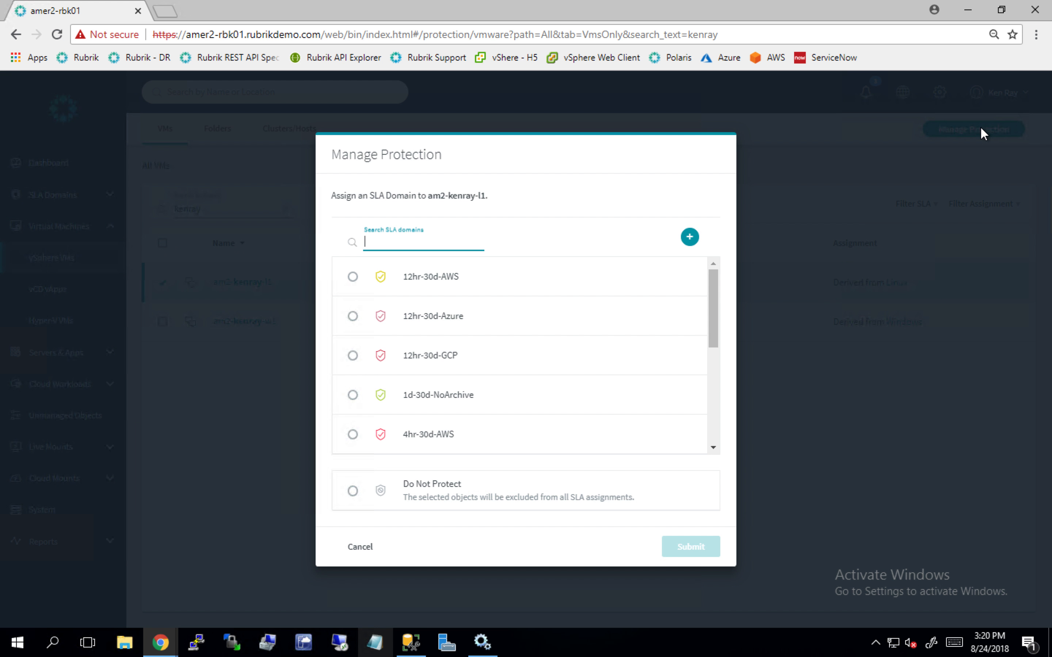
drag(713, 305, 706, 426)
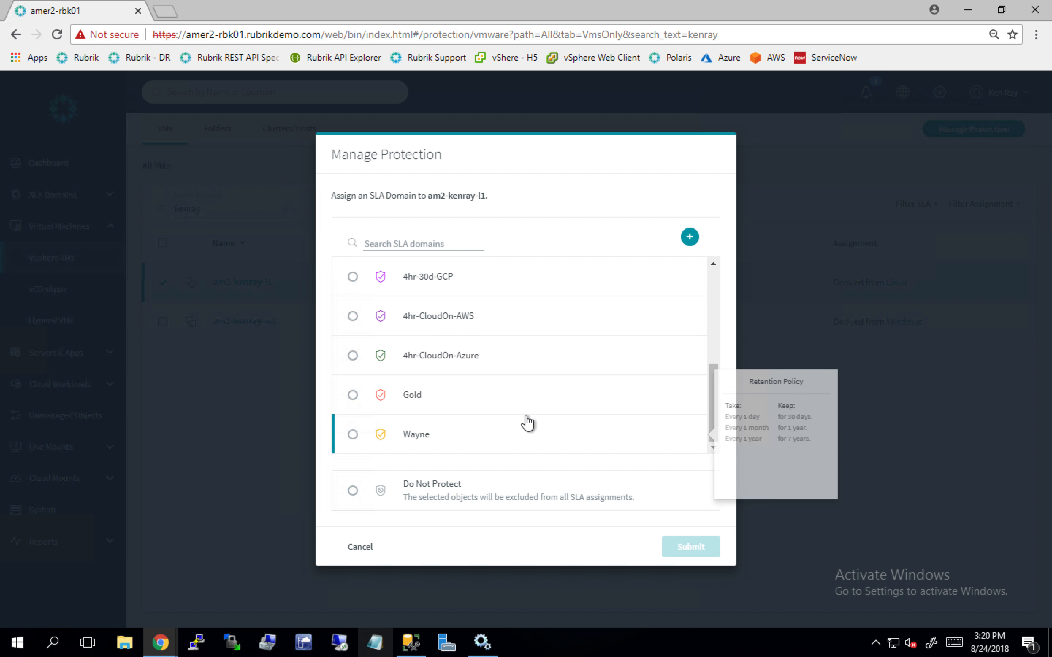
click(353, 396)
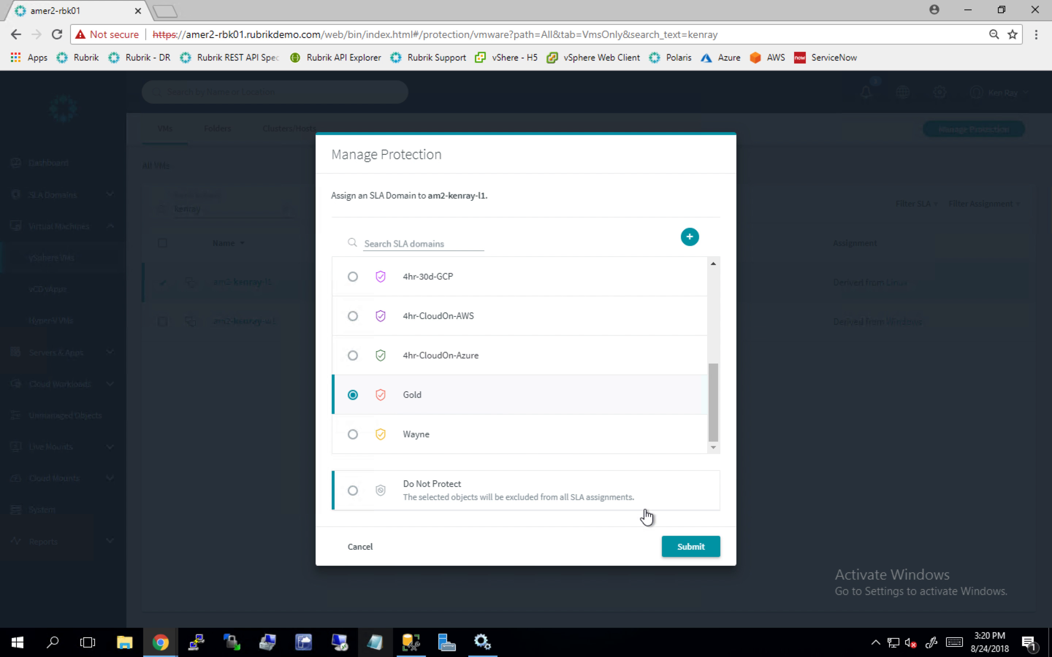
click(691, 548)
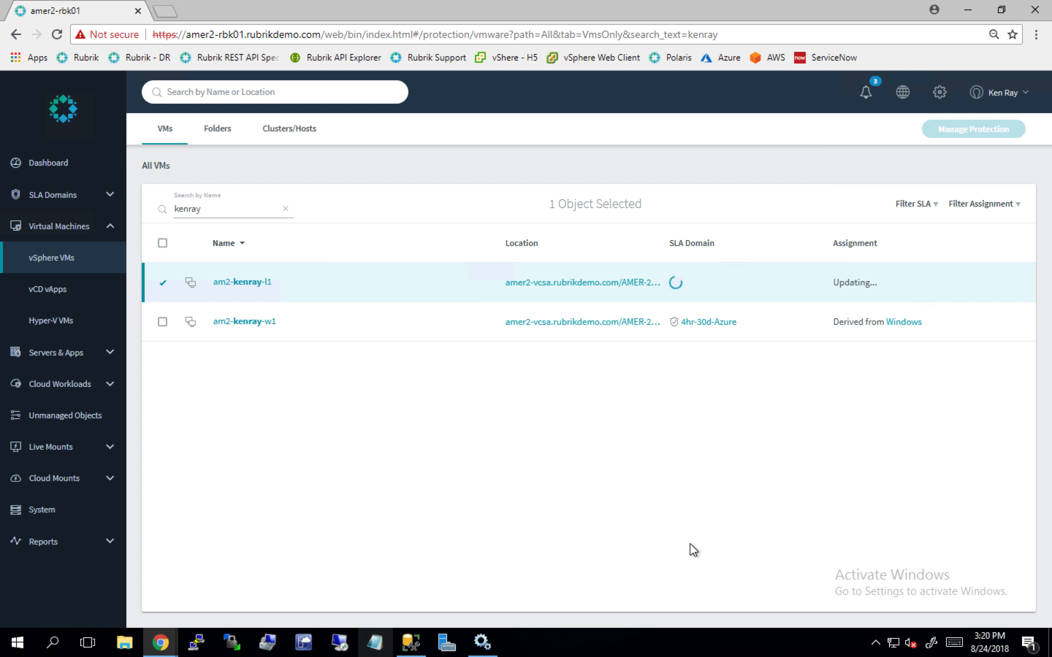